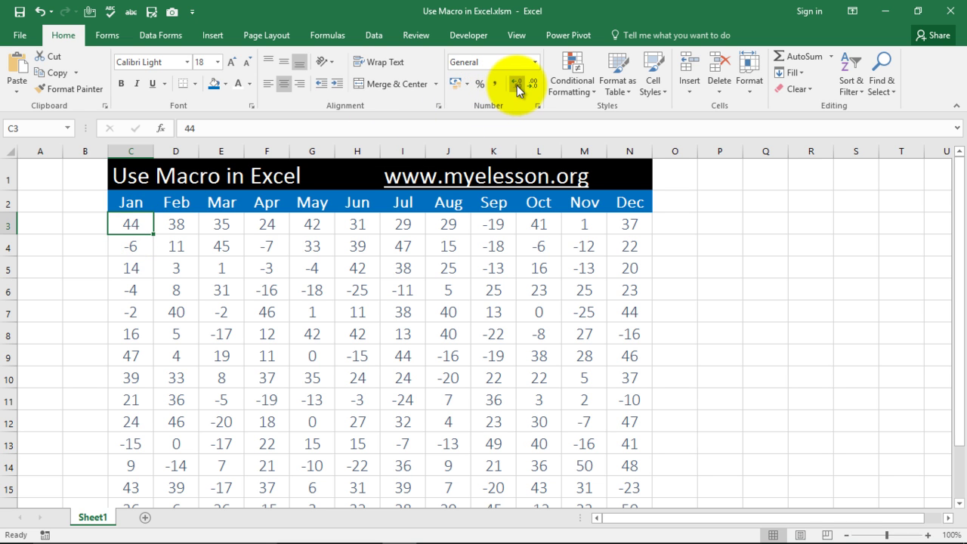
Display the value in cell C3 with three decimal places
{"action": "left_click", "coordinate": [516, 86]}
{"action": "left_click", "coordinate": [516, 85]}
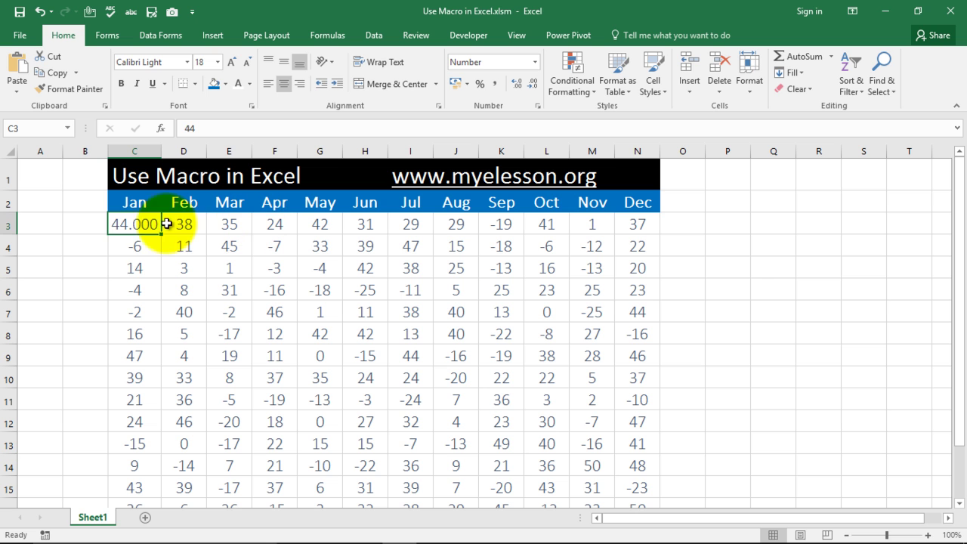
{"action": "left_click", "coordinate": [77, 288]}
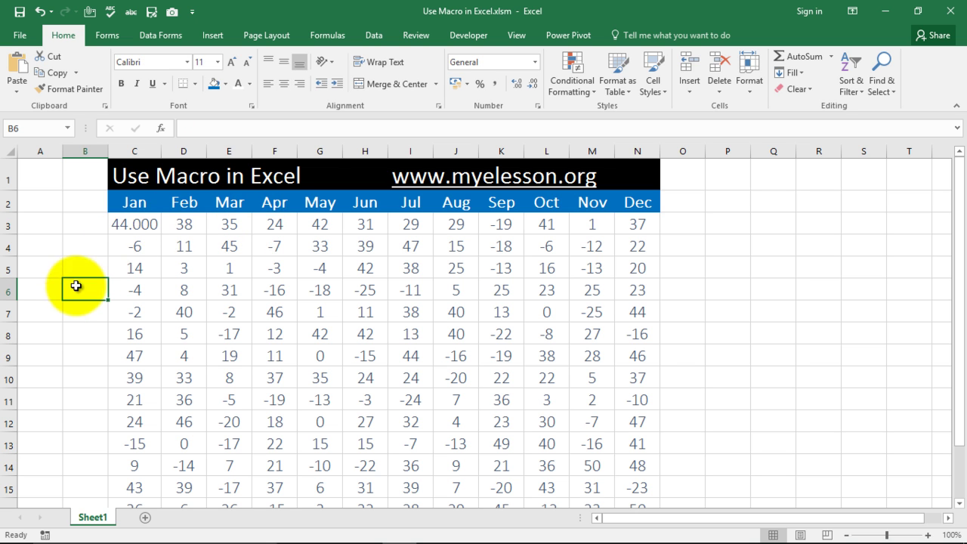
Reduce the number format of cell C3 to no decimal places
{"action": "left_click", "coordinate": [145, 223]}
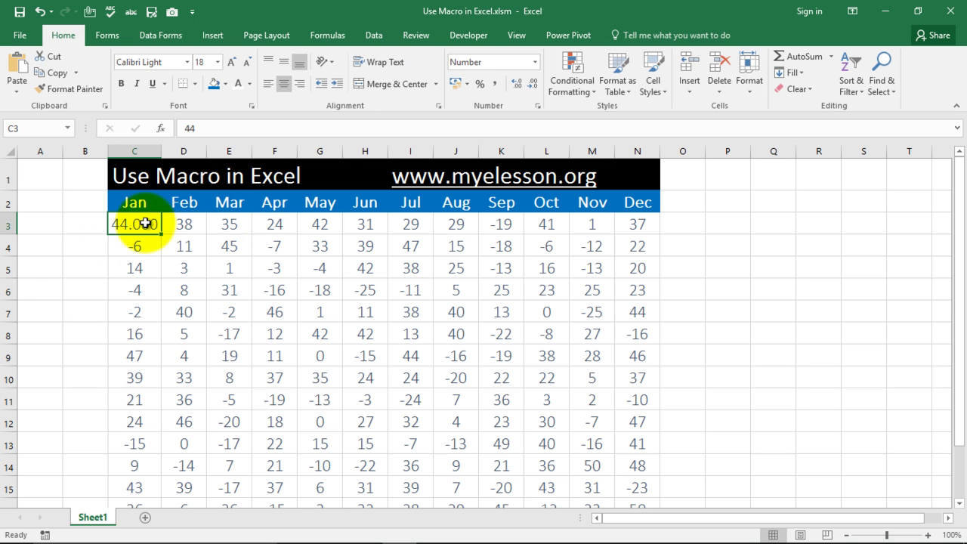
{"action": "left_click", "coordinate": [532, 87]}
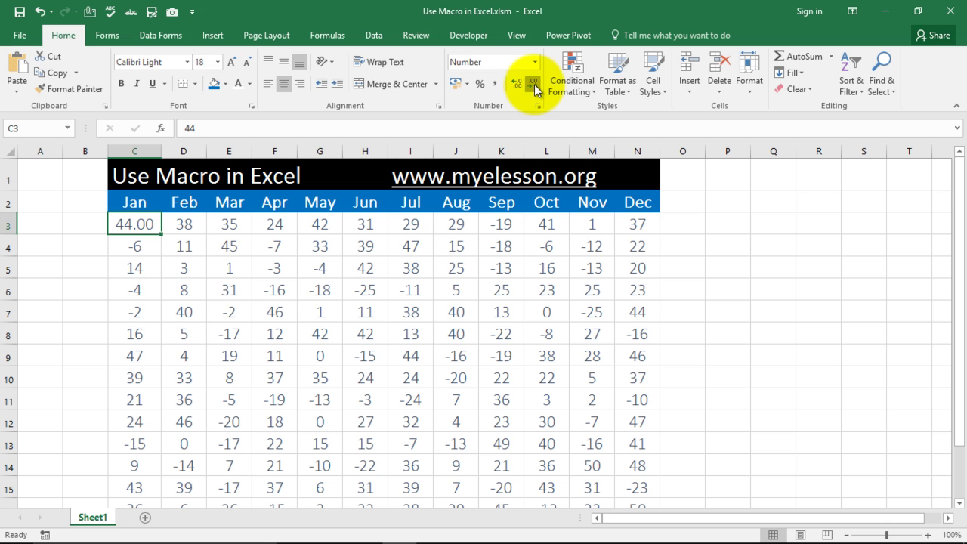
{"action": "left_click", "coordinate": [534, 85]}
{"action": "left_click", "coordinate": [534, 85]}
Format cell C3 as English (United States) dollar accounting with no decimal places
{"action": "left_click", "coordinate": [466, 83]}
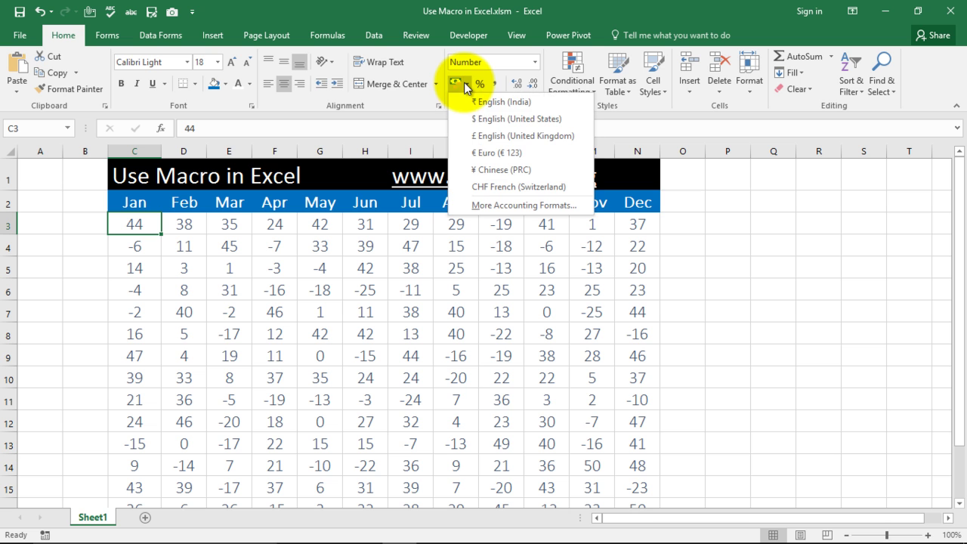
{"action": "left_click", "coordinate": [495, 118]}
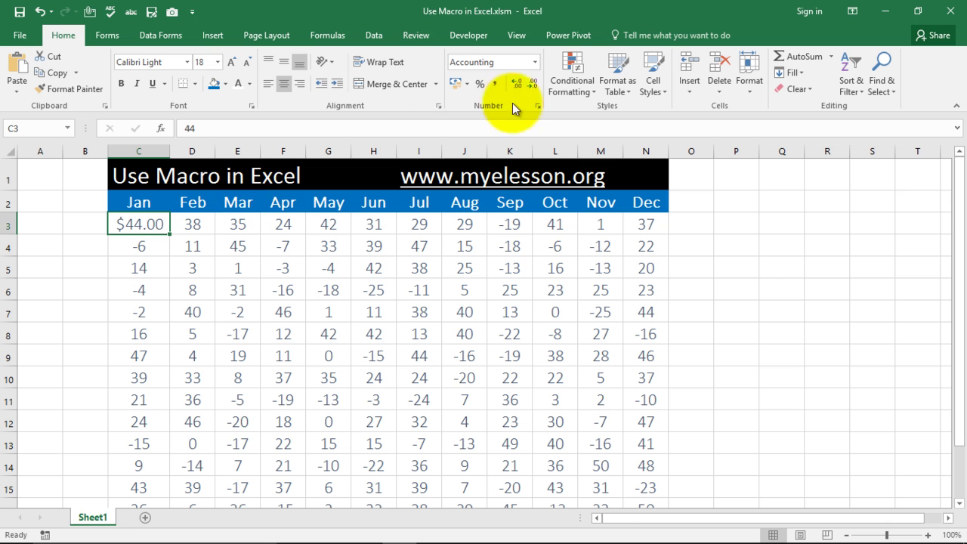
{"action": "left_click", "coordinate": [532, 84]}
{"action": "left_click", "coordinate": [531, 84]}
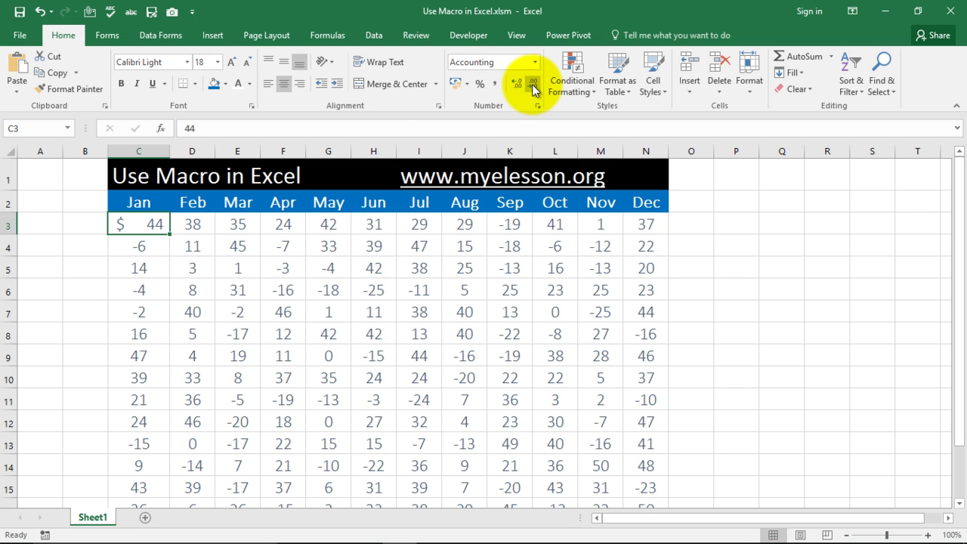
Apply all borders to cell C3 and select cell F3 as the cell to format
{"action": "left_click", "coordinate": [195, 84]}
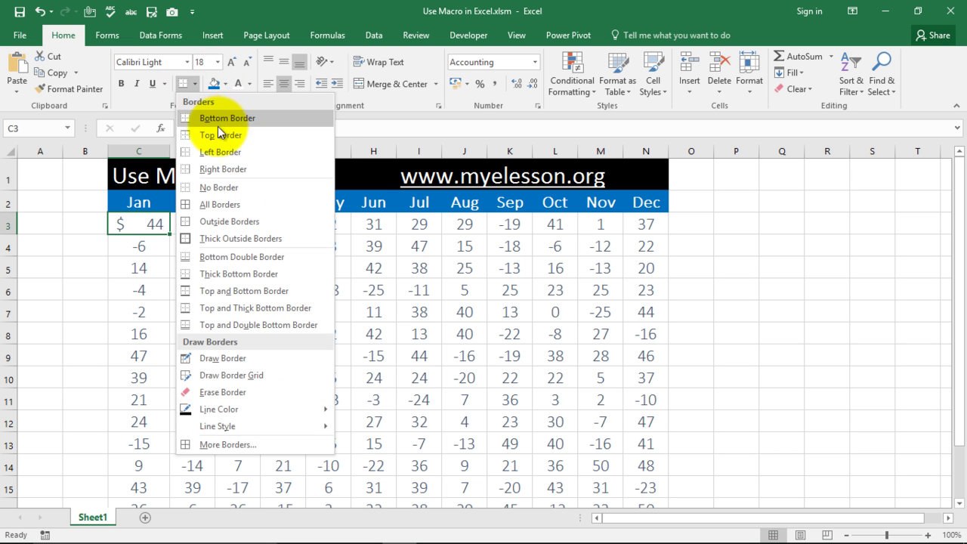
{"action": "left_click", "coordinate": [213, 204]}
{"action": "left_click", "coordinate": [303, 274]}
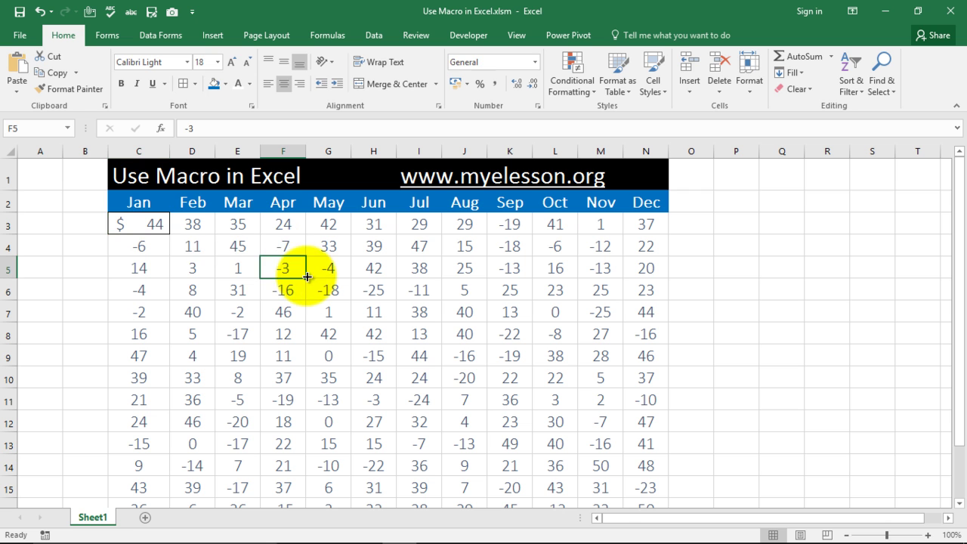
{"action": "left_click", "coordinate": [138, 224]}
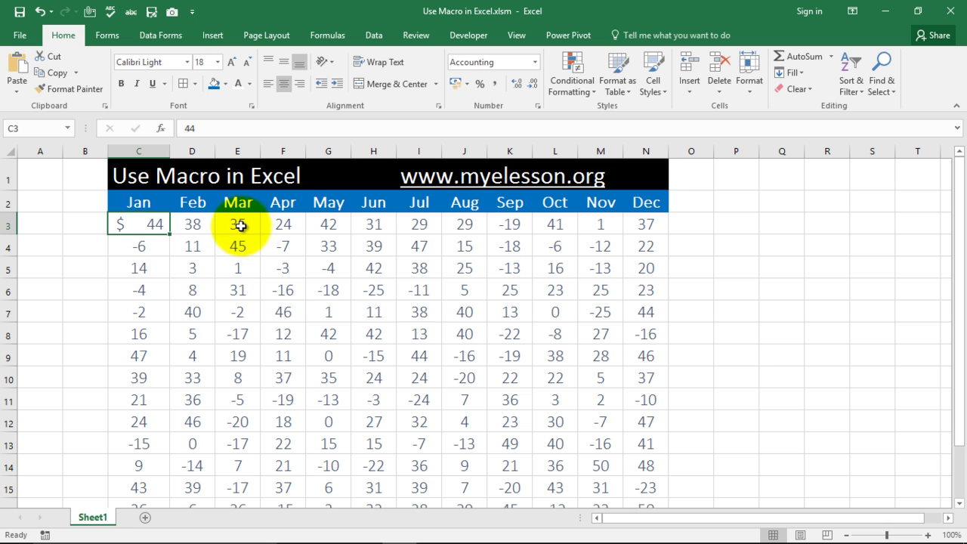
{"action": "left_click", "coordinate": [278, 219]}
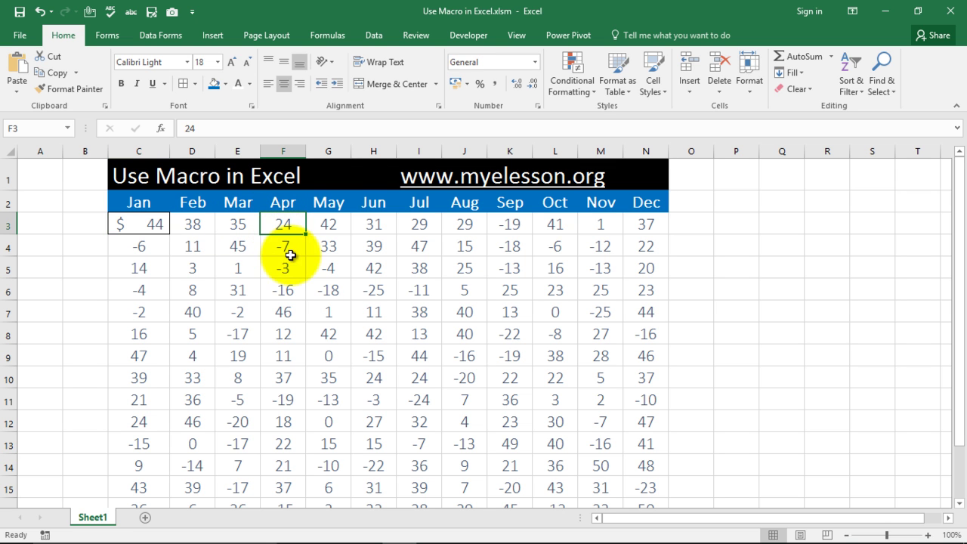
Turn the custom Developer tab off and on again in the ribbon customization options and apply the settings
{"action": "left_click", "coordinate": [472, 35]}
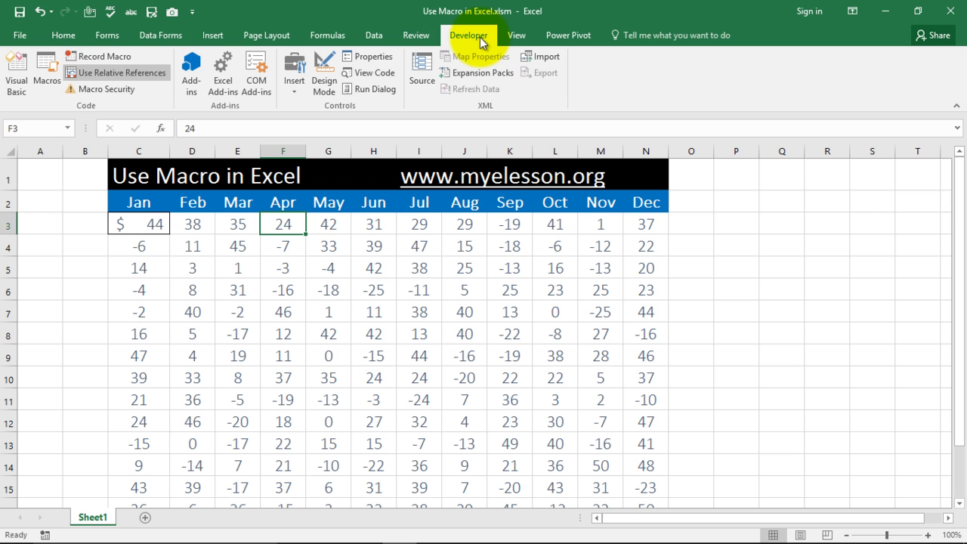
{"action": "left_click", "coordinate": [21, 35]}
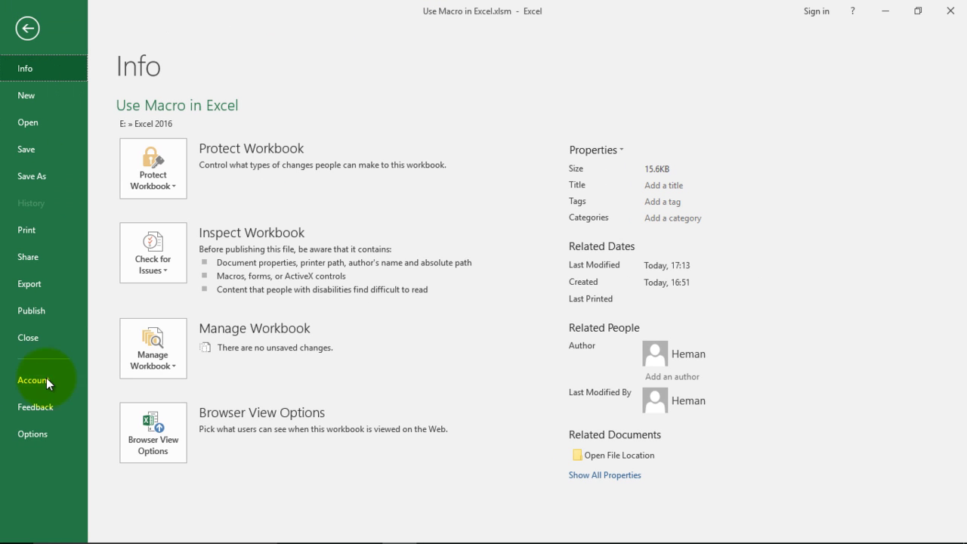
{"action": "left_click", "coordinate": [31, 432]}
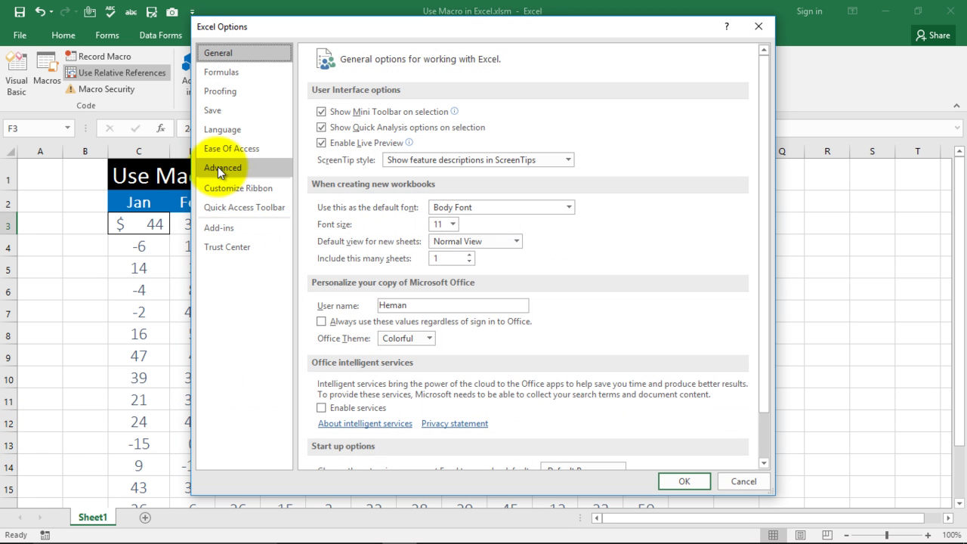
{"action": "left_click", "coordinate": [225, 186]}
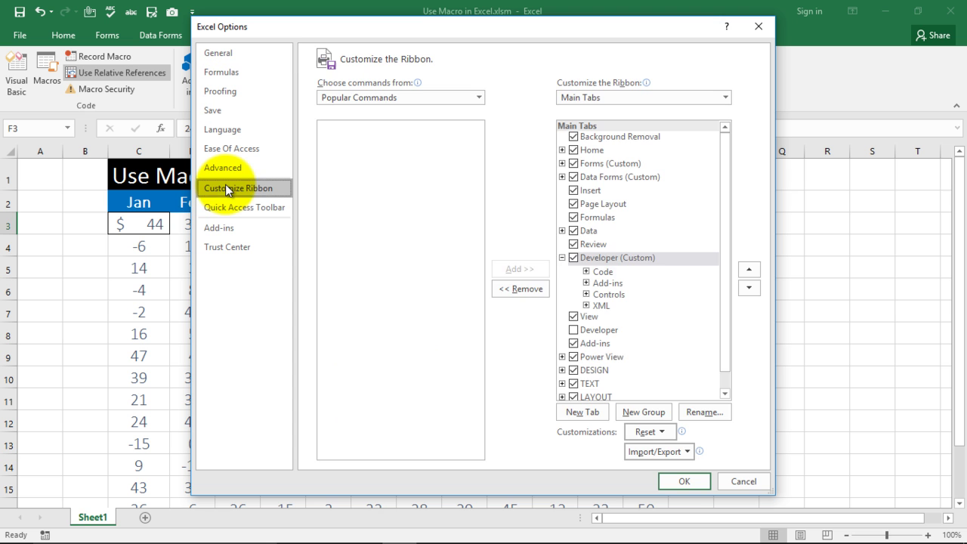
{"action": "left_click", "coordinate": [572, 258]}
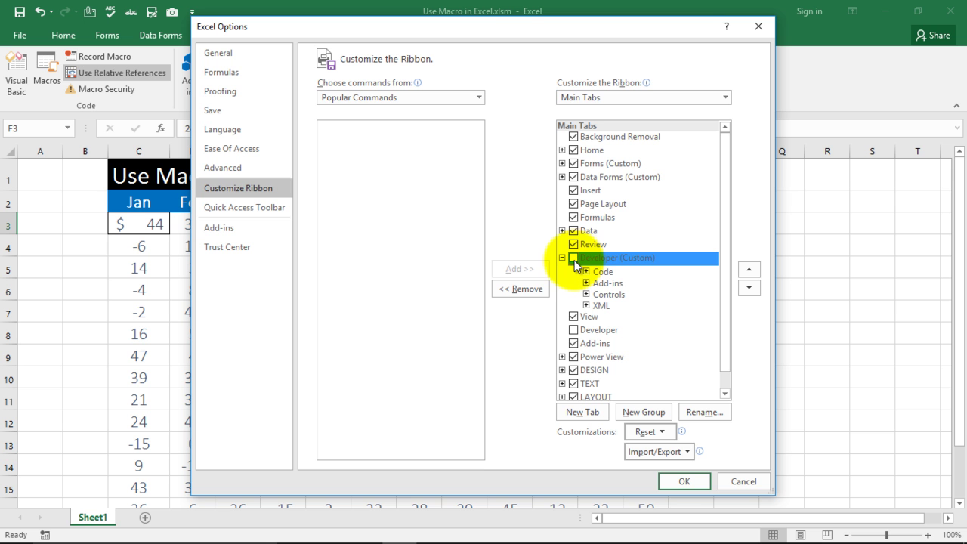
{"action": "left_click", "coordinate": [573, 258]}
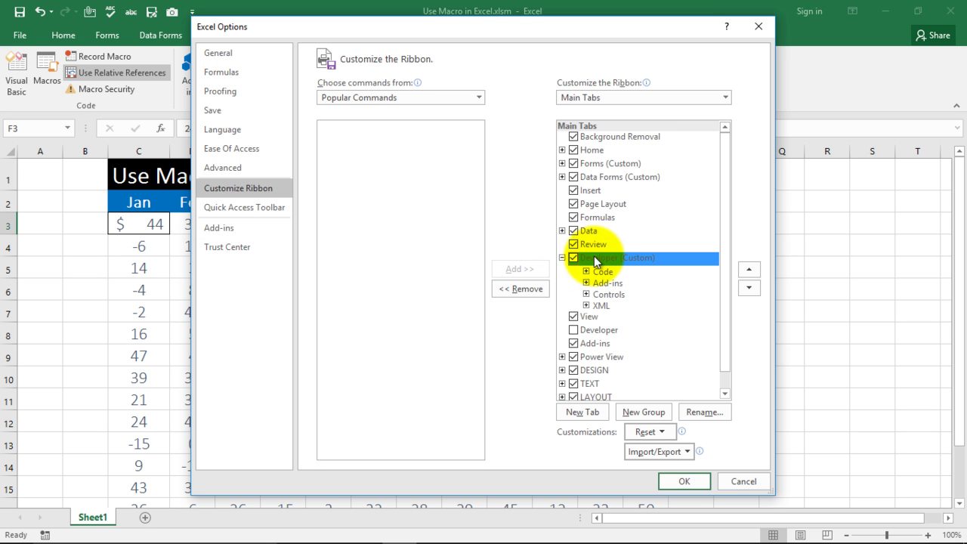
{"action": "left_click", "coordinate": [685, 480]}
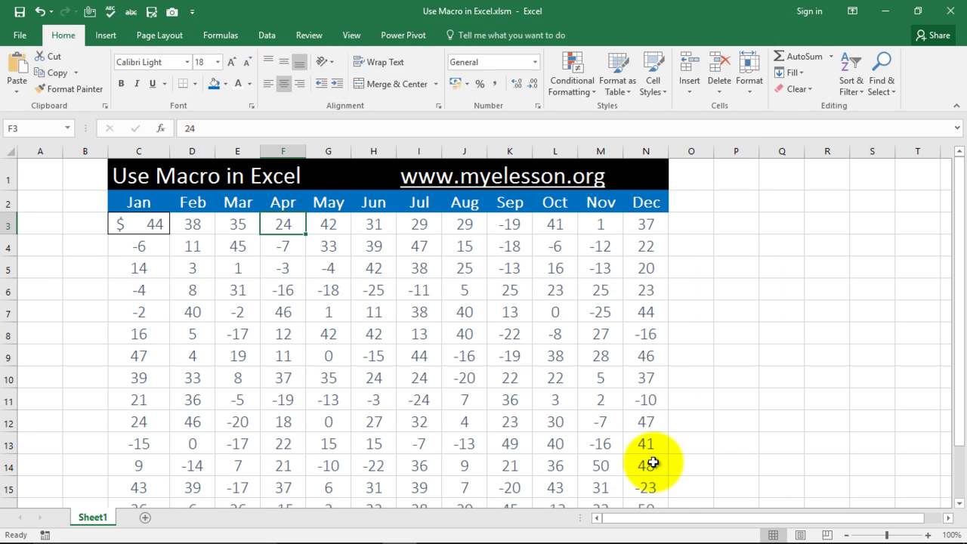
{"action": "left_click", "coordinate": [20, 38]}
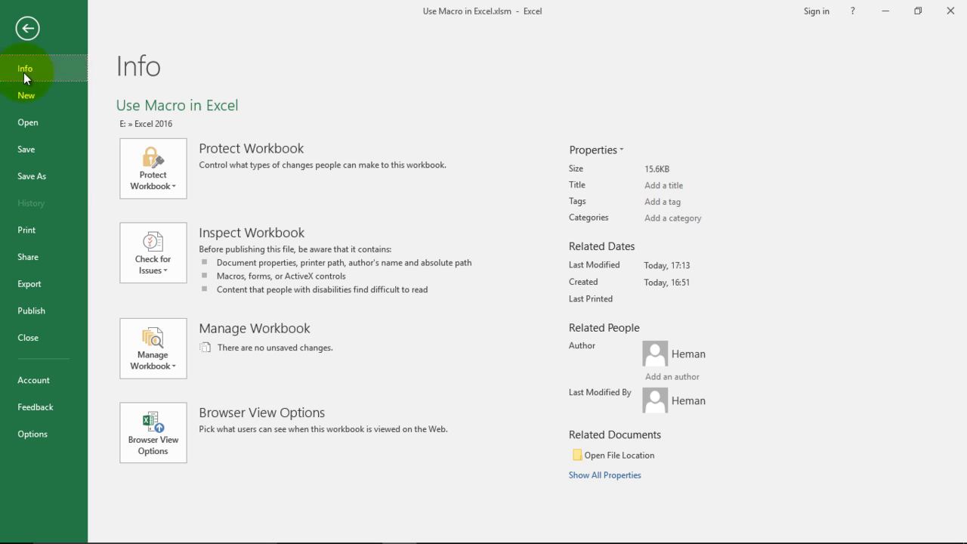
{"action": "left_click", "coordinate": [29, 434]}
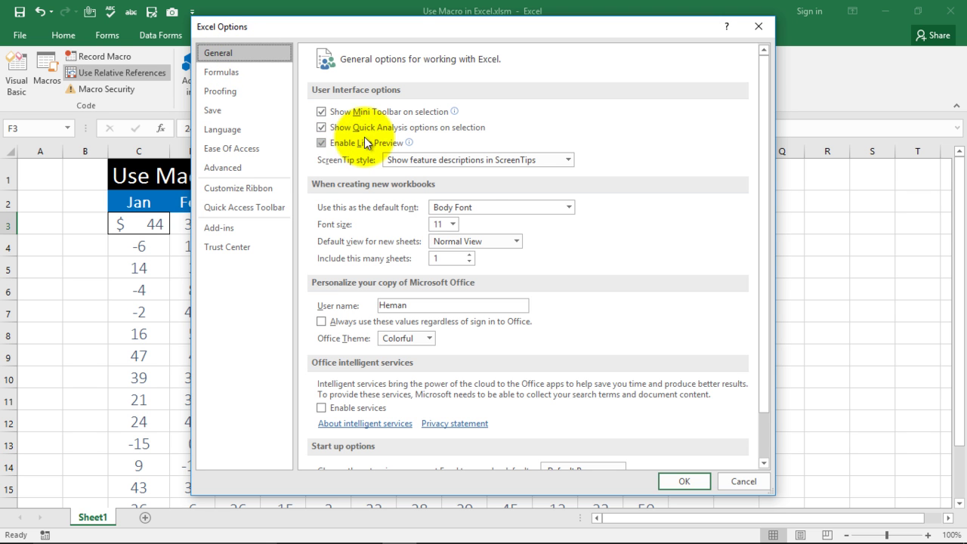
{"action": "mouse_move", "coordinate": [345, 140]}
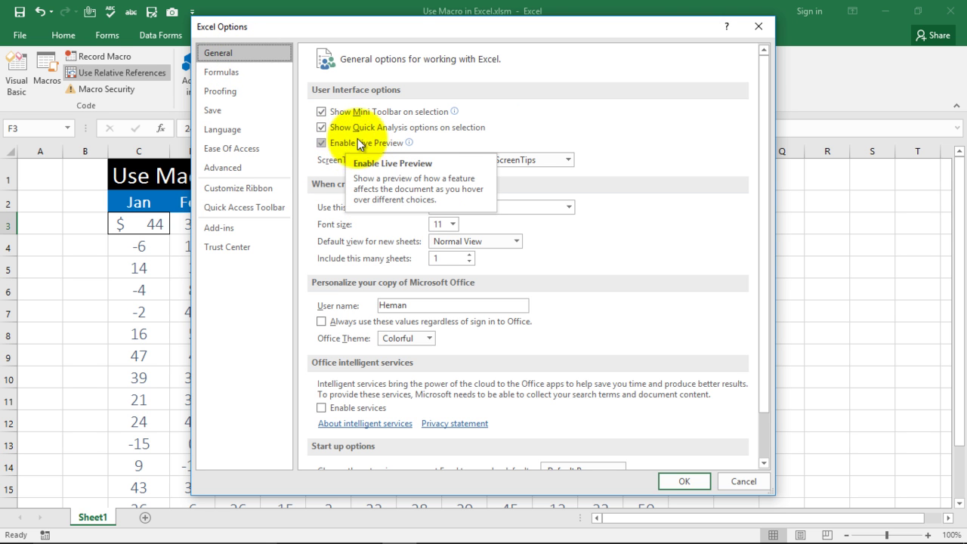
{"action": "left_click", "coordinate": [752, 30]}
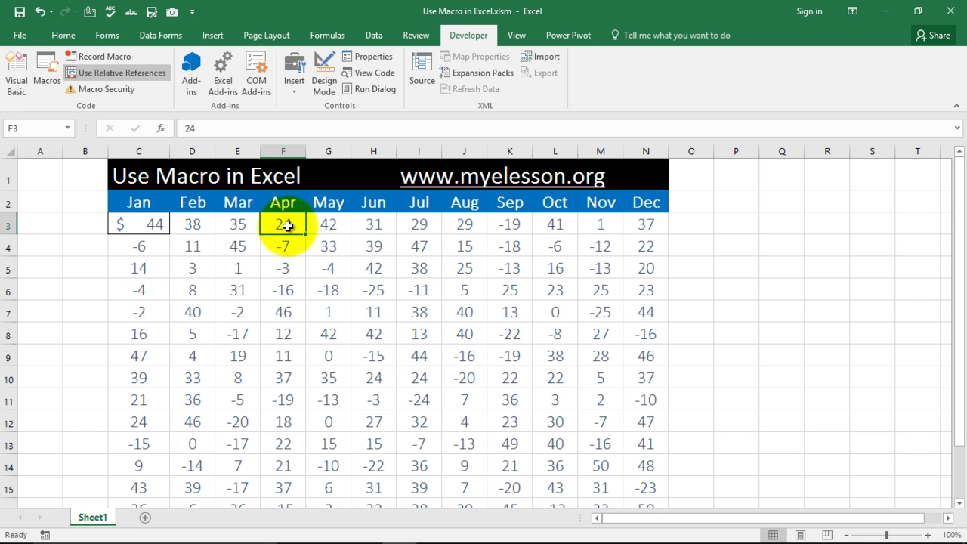
Set up a new macro recording named my_macro, stored in This Workbook
{"action": "left_click", "coordinate": [107, 58]}
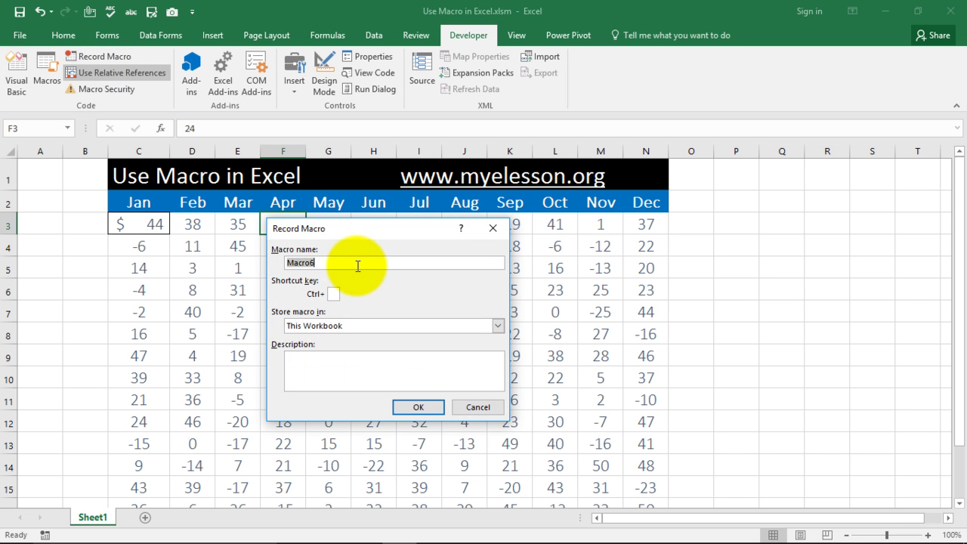
{"action": "type", "text": "my_macro"}
{"action": "left_click", "coordinate": [497, 325]}
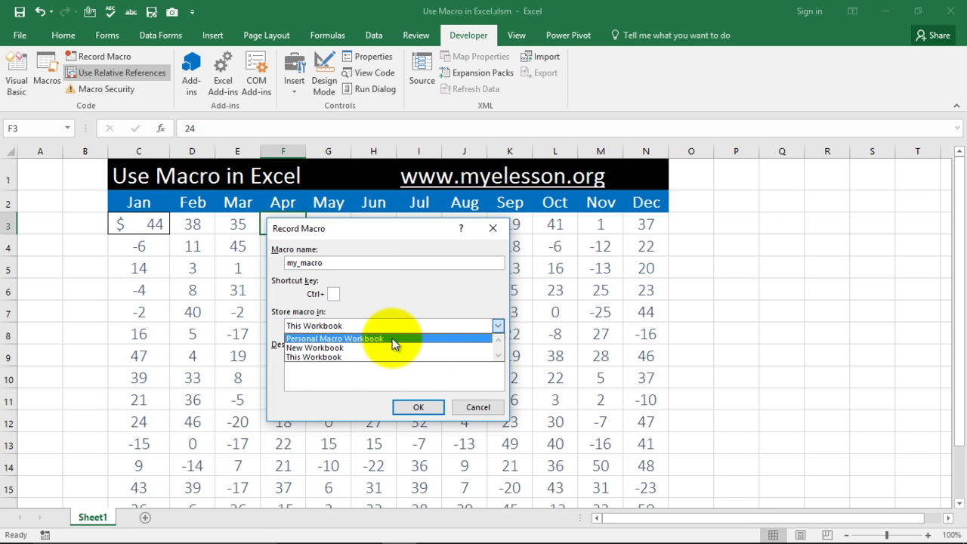
{"action": "left_click", "coordinate": [339, 357]}
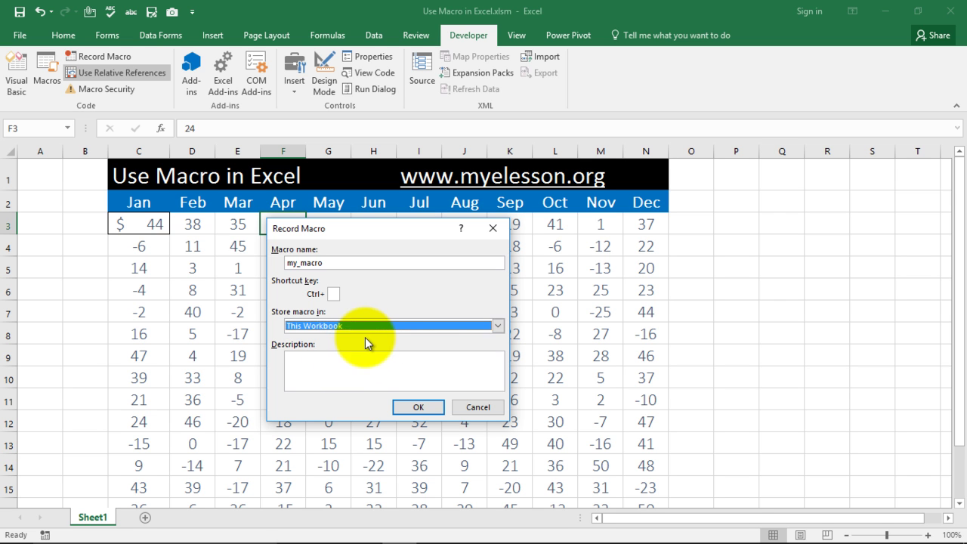
Describe the macro as "will do formatting" and start recording it
{"action": "left_click", "coordinate": [364, 364]}
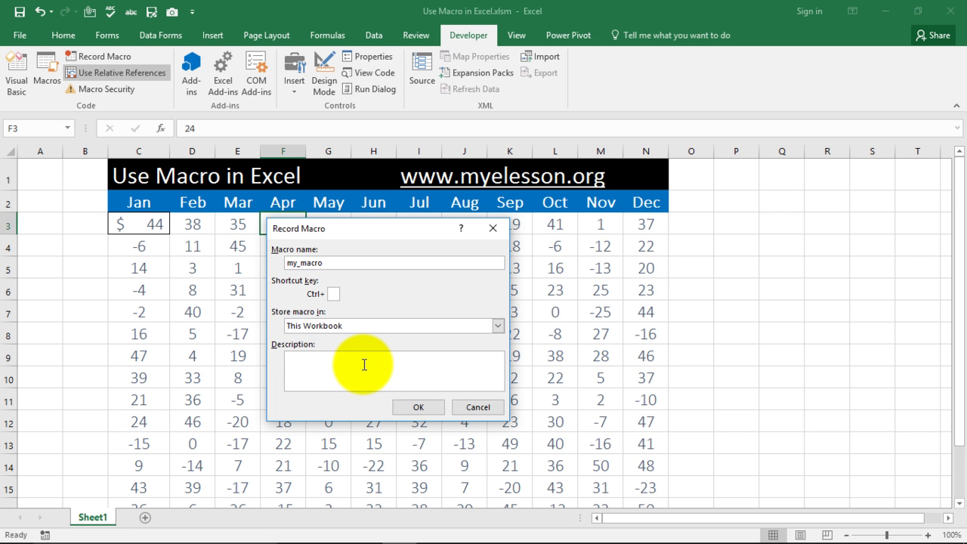
{"action": "type", "text": "will do forammating"}
{"action": "key", "text": "BackSpace"}
{"action": "key", "text": "BackSpace"}
{"action": "key", "text": "BackSpace"}
{"action": "key", "text": "BackSpace"}
{"action": "key", "text": "BackSpace"}
{"action": "key", "text": "BackSpace"}
{"action": "type", "text": "atting"}
{"action": "left_click", "coordinate": [414, 406]}
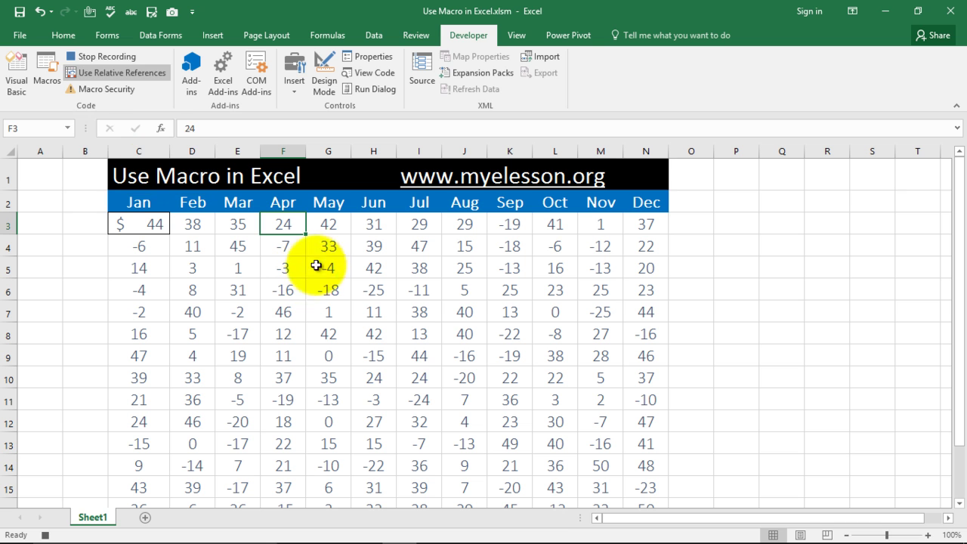
Format cell F3 as English (United States) dollar accounting with no decimal places while recording
{"action": "left_click", "coordinate": [64, 39]}
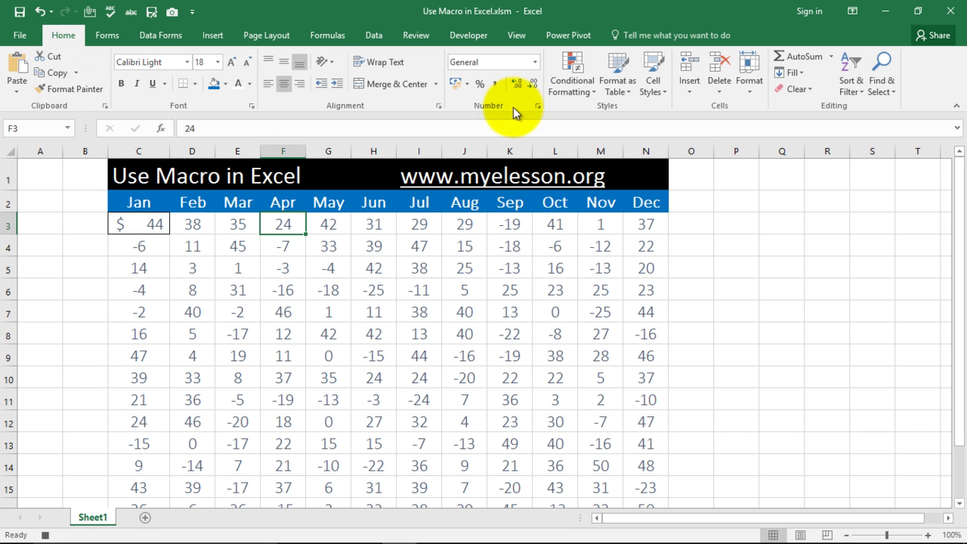
{"action": "left_click", "coordinate": [468, 84]}
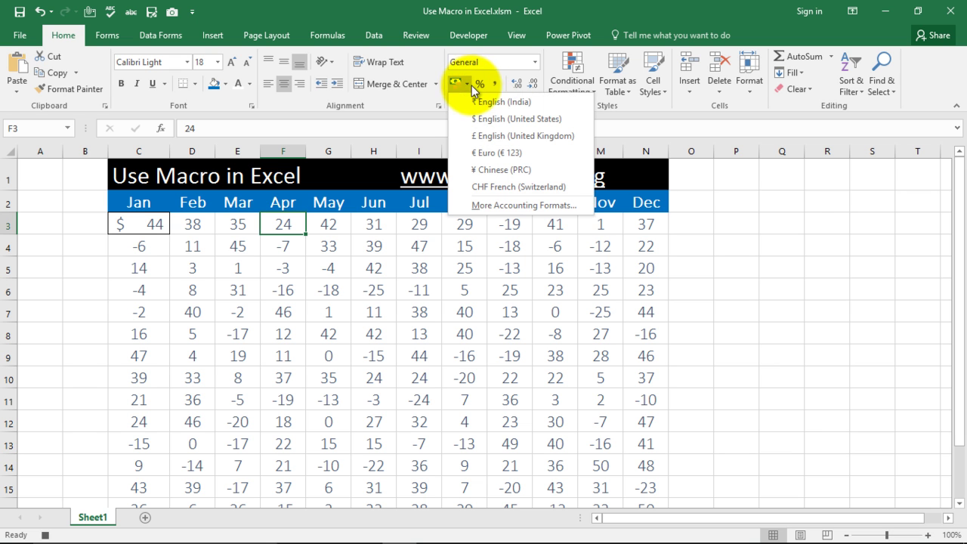
{"action": "left_click", "coordinate": [486, 119]}
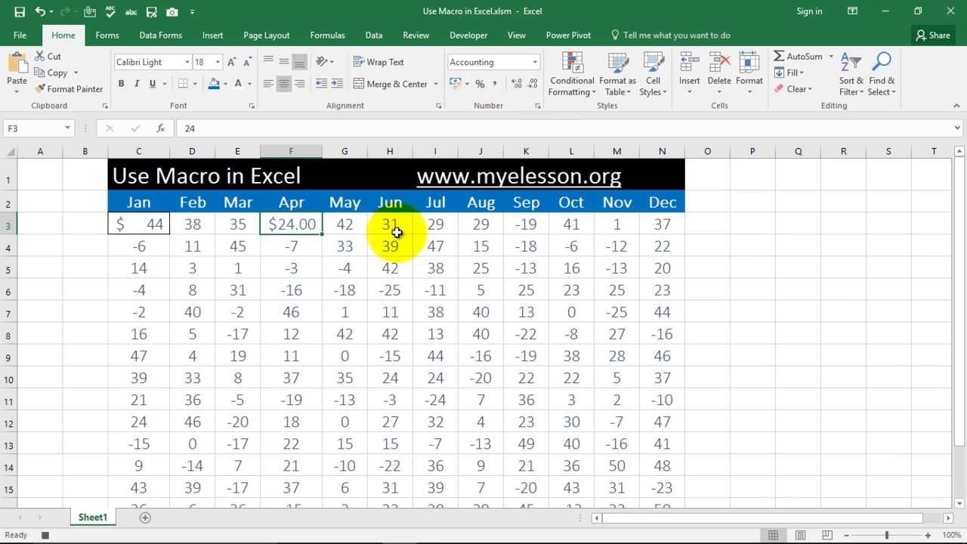
{"action": "left_click", "coordinate": [533, 83]}
{"action": "left_click", "coordinate": [534, 83]}
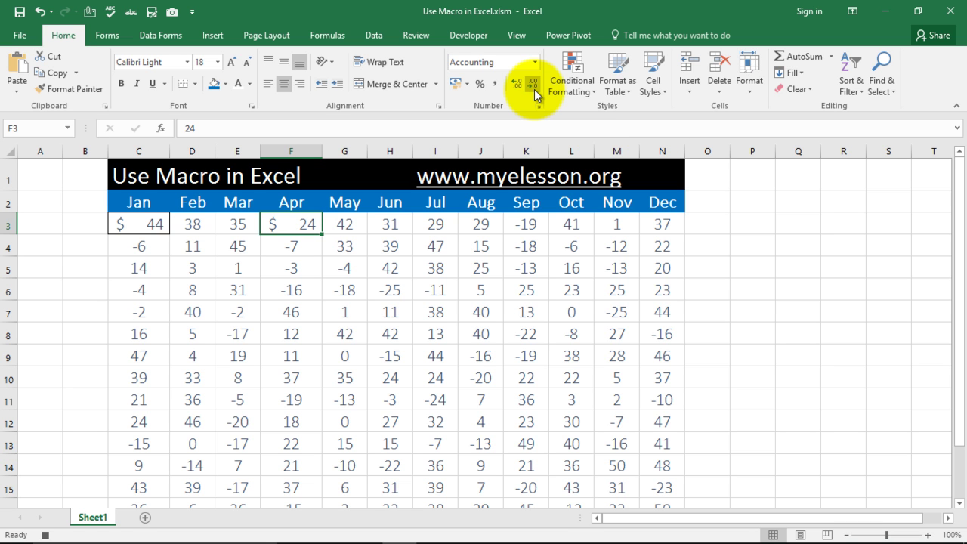
Give cell F3 a bottom double border, stop the macro recording and select cell H6
{"action": "left_click", "coordinate": [194, 83]}
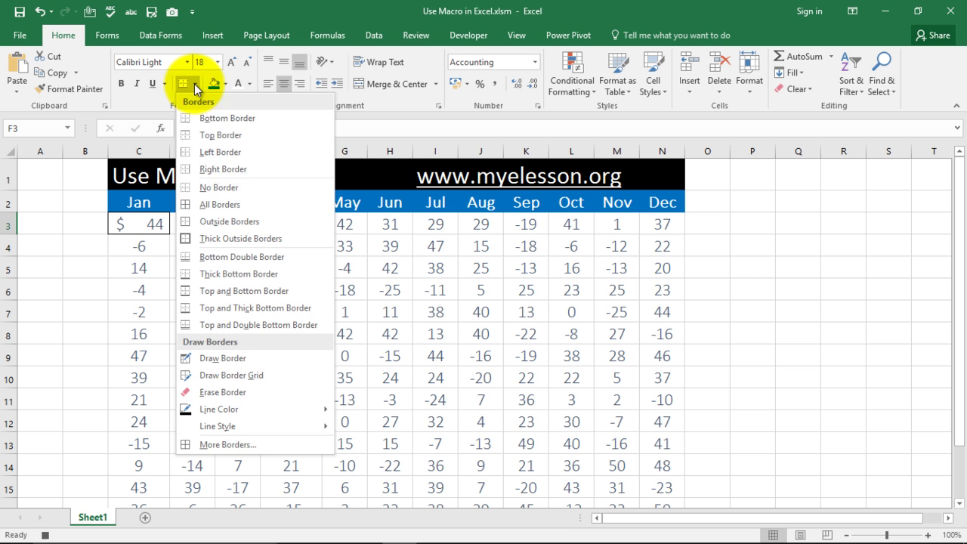
{"action": "left_click", "coordinate": [216, 256]}
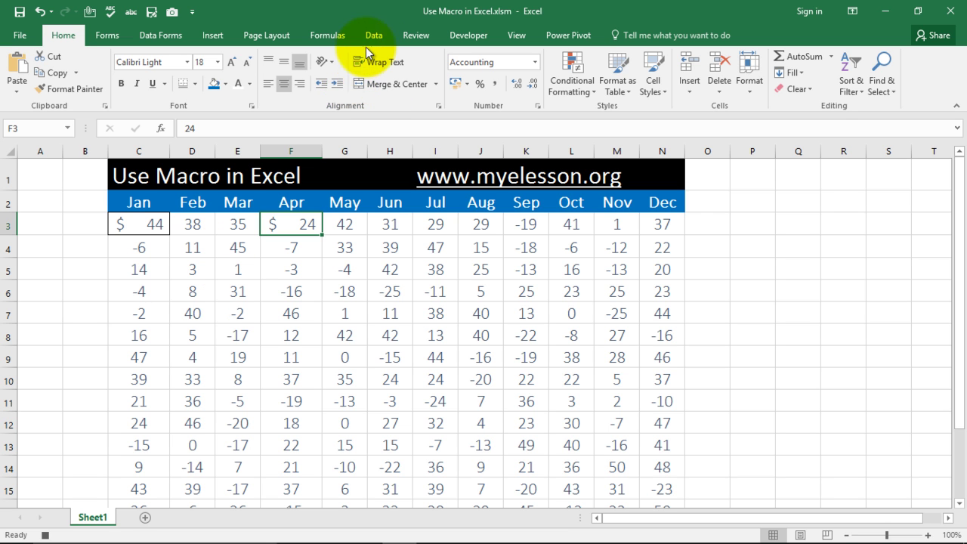
{"action": "left_click", "coordinate": [466, 35]}
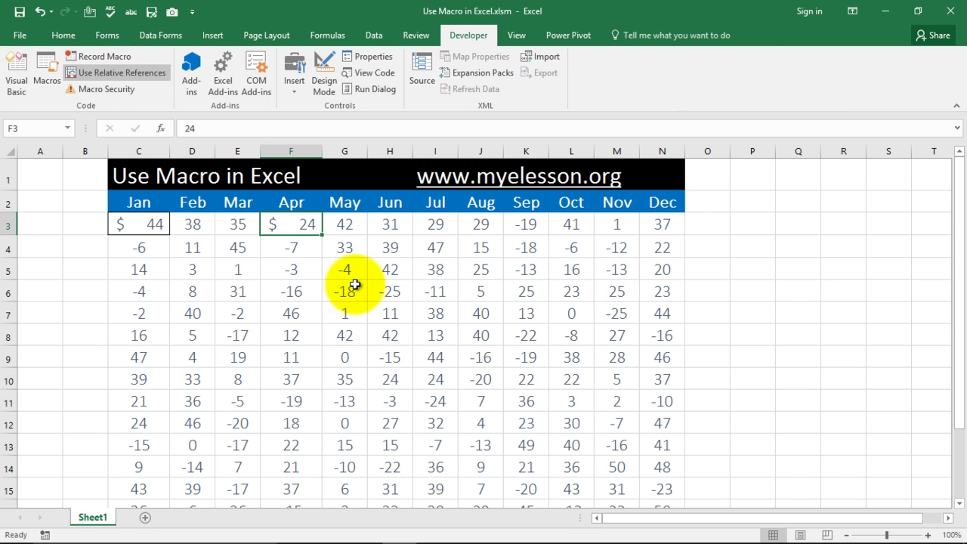
{"action": "left_click", "coordinate": [389, 286]}
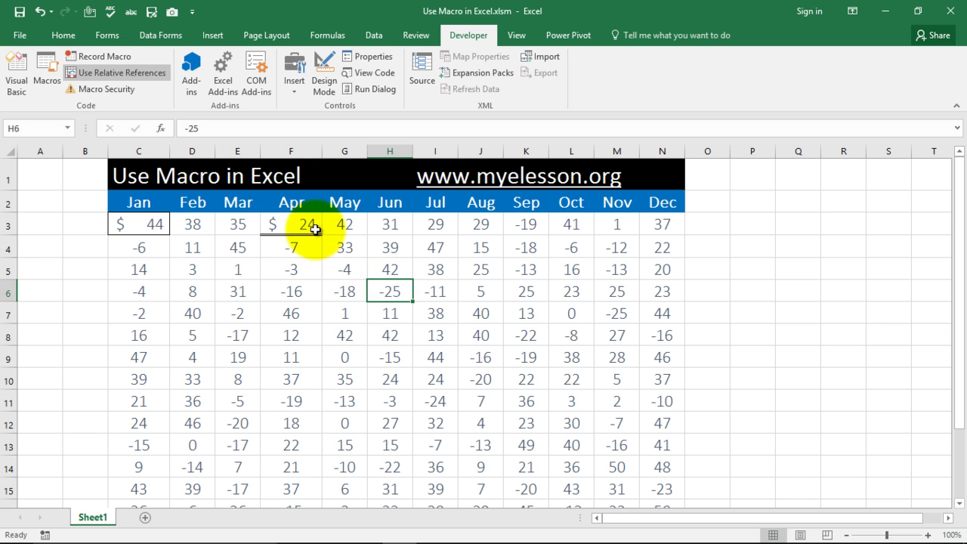
Run the my_macro macro on cell I5 and select cell J6
{"action": "left_click", "coordinate": [438, 269]}
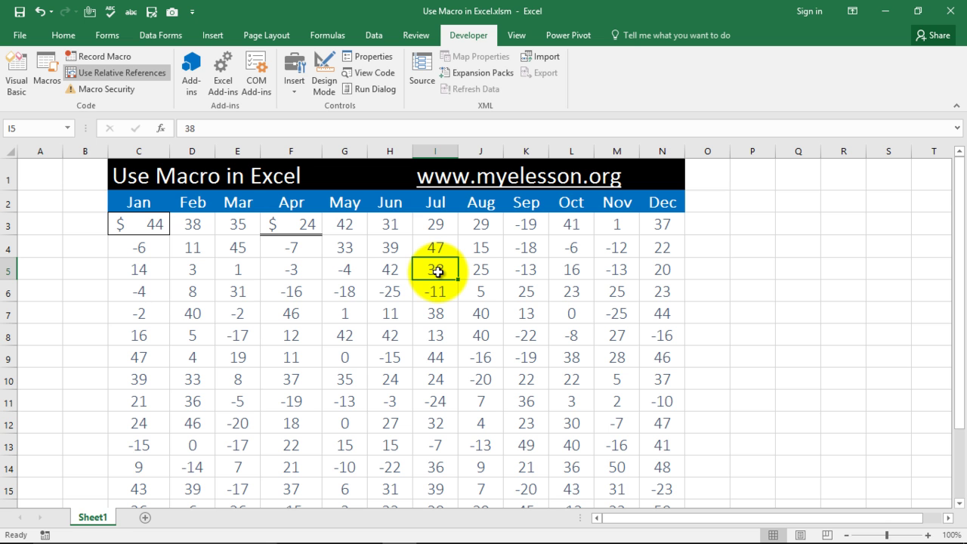
{"action": "left_click", "coordinate": [44, 66]}
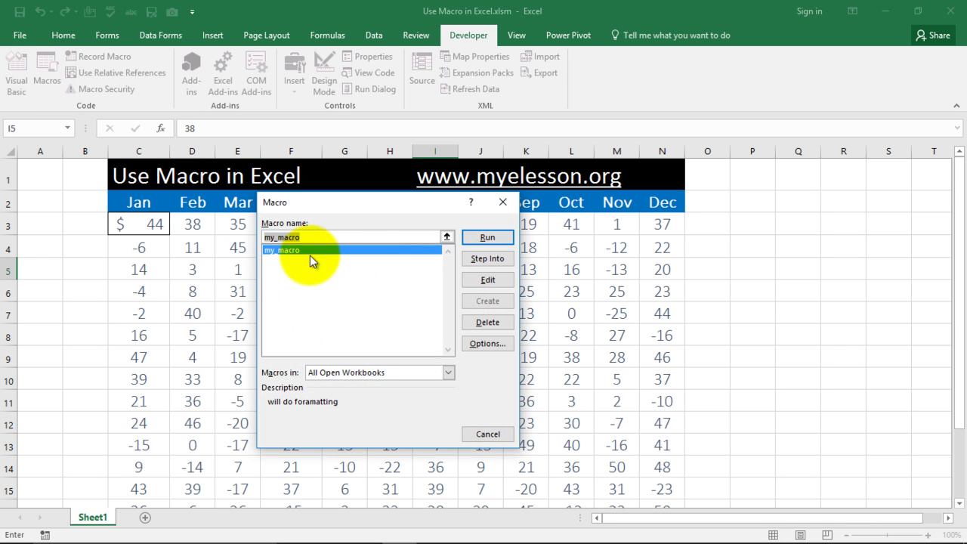
{"action": "left_click", "coordinate": [486, 236]}
{"action": "left_click", "coordinate": [513, 287]}
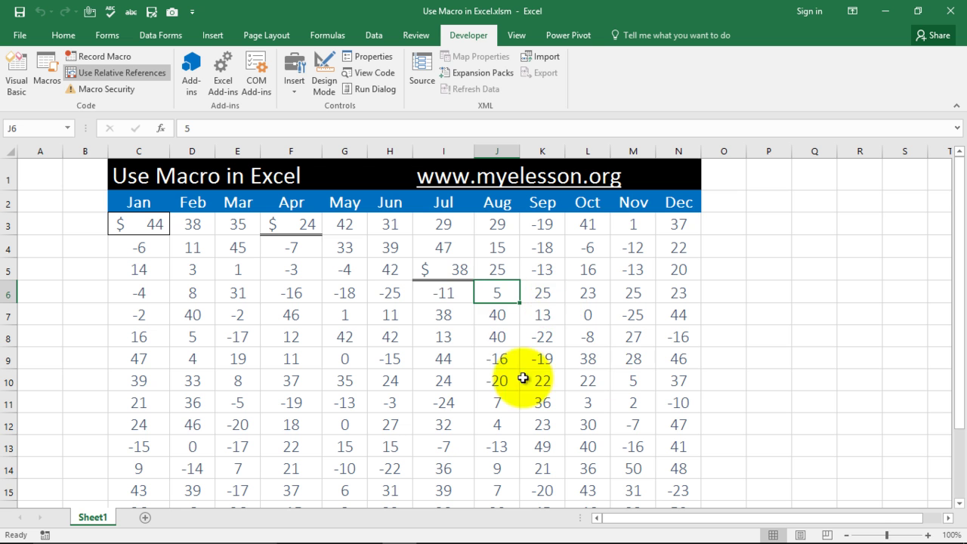
Run the my_macro macro on the range K3:N14 and select the empty cell P6
{"action": "left_click", "coordinate": [526, 296]}
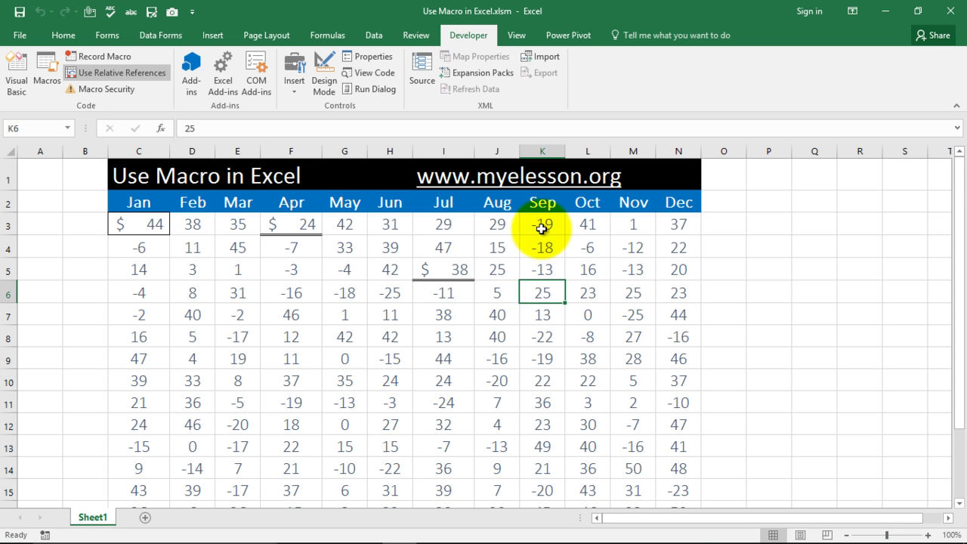
{"action": "left_click_drag", "start_coordinate": [540, 224], "coordinate": [664, 457]}
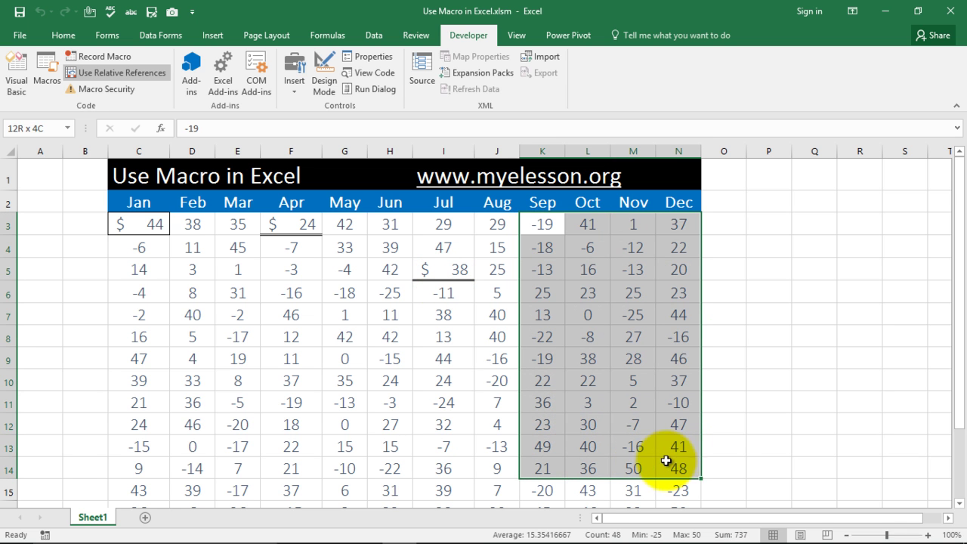
{"action": "left_click", "coordinate": [41, 63]}
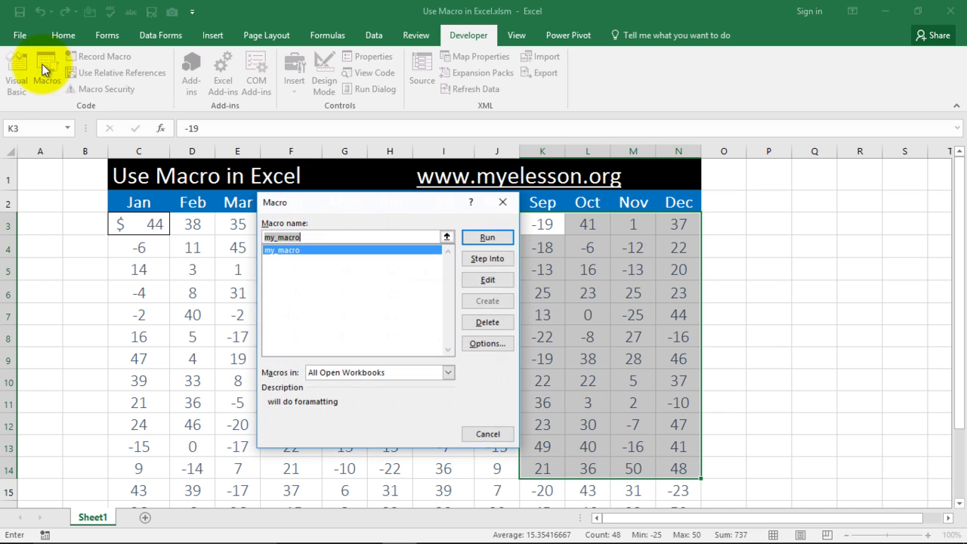
{"action": "left_click", "coordinate": [483, 238]}
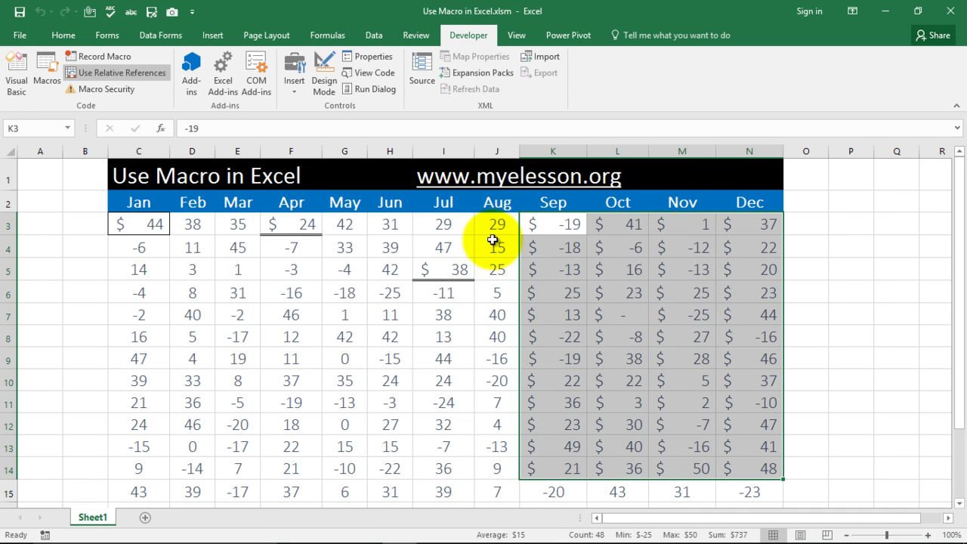
{"action": "left_click", "coordinate": [837, 287]}
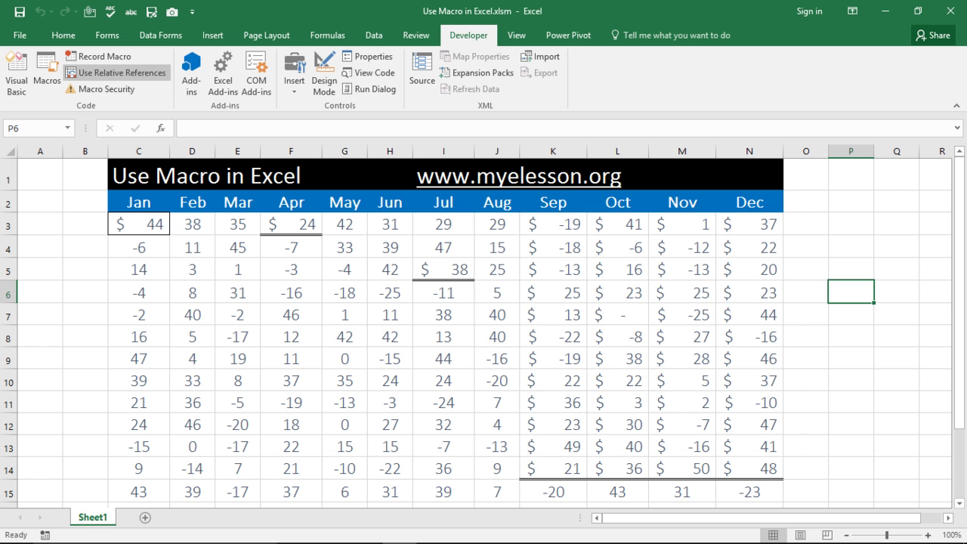
Switch to the browser to look through the YouTube page "Learn VBA - Intro to VBA Hindi" down to its comments, and return to the Excel workbook
{"action": "key", "text": "alt+Tab"}
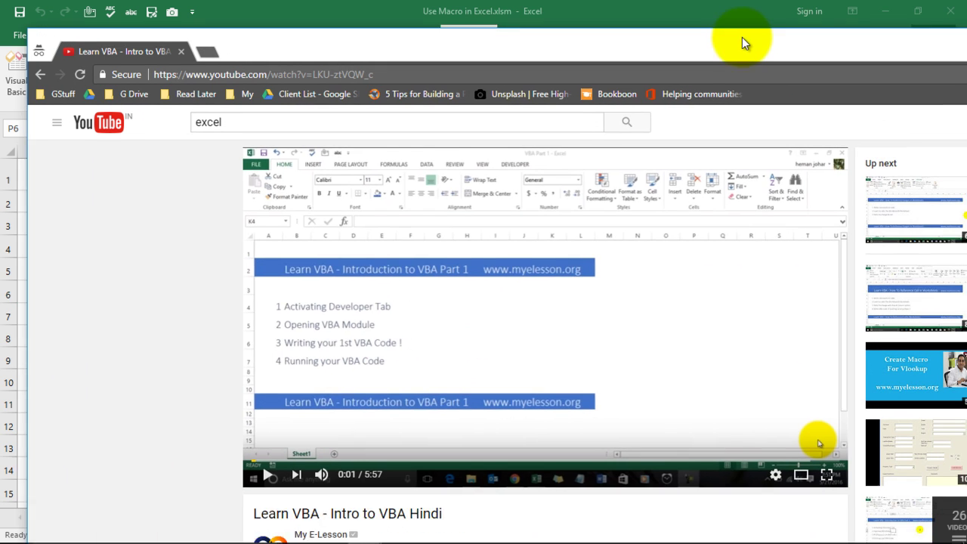
{"action": "scroll", "coordinate": [684, 337], "scroll_direction": "down", "scroll_amount": 2}
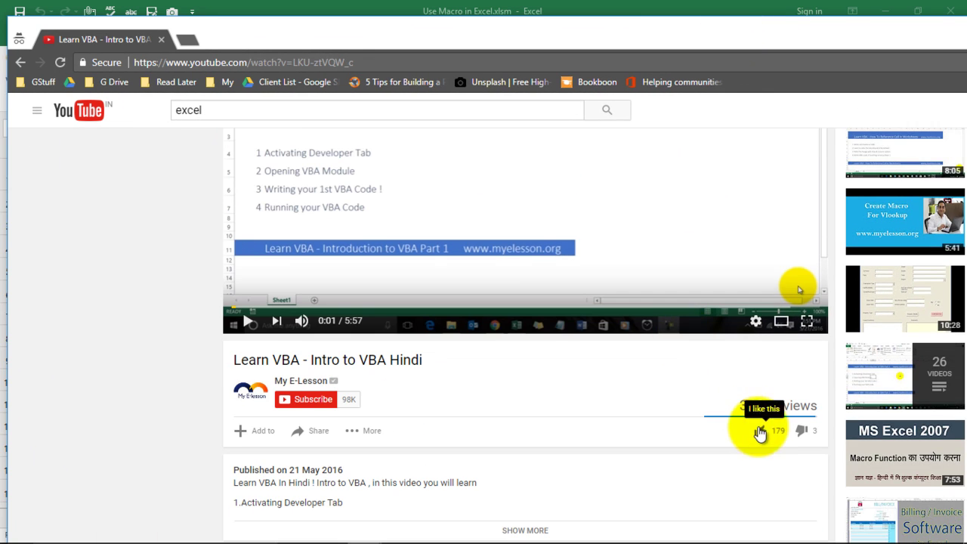
{"action": "scroll", "coordinate": [512, 361], "scroll_direction": "down", "scroll_amount": 5}
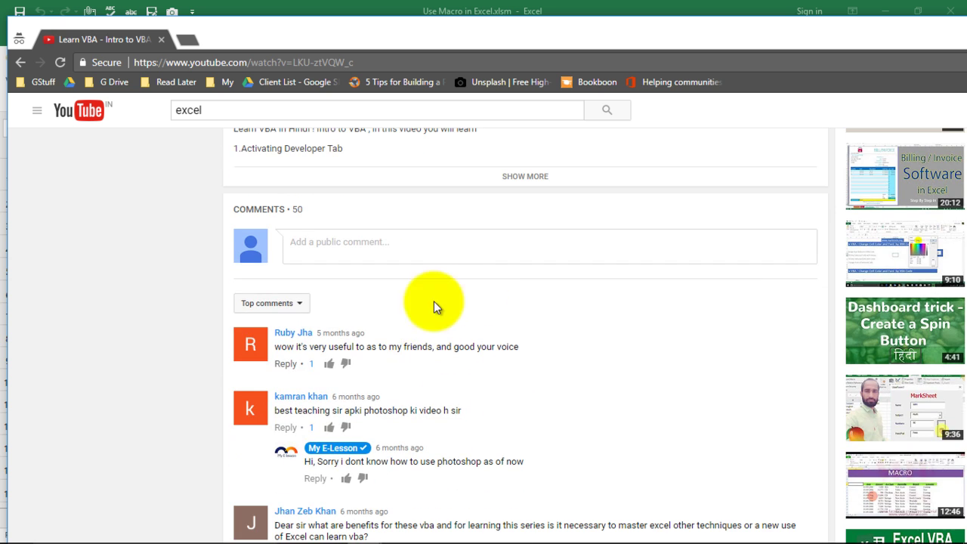
{"action": "scroll", "coordinate": [503, 383], "scroll_direction": "up", "scroll_amount": 3}
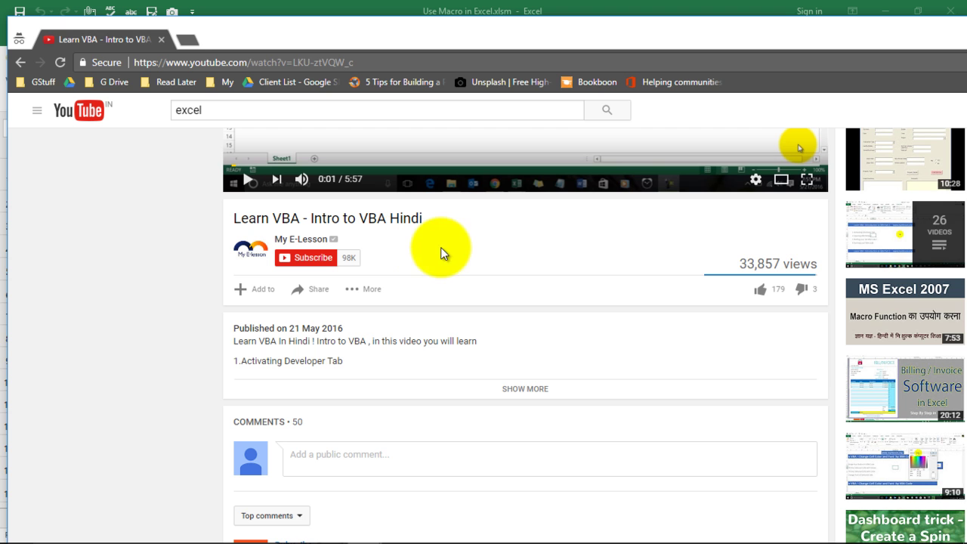
{"action": "scroll", "coordinate": [502, 296], "scroll_direction": "up", "scroll_amount": 1}
{"action": "scroll", "coordinate": [501, 296], "scroll_direction": "up", "scroll_amount": 4}
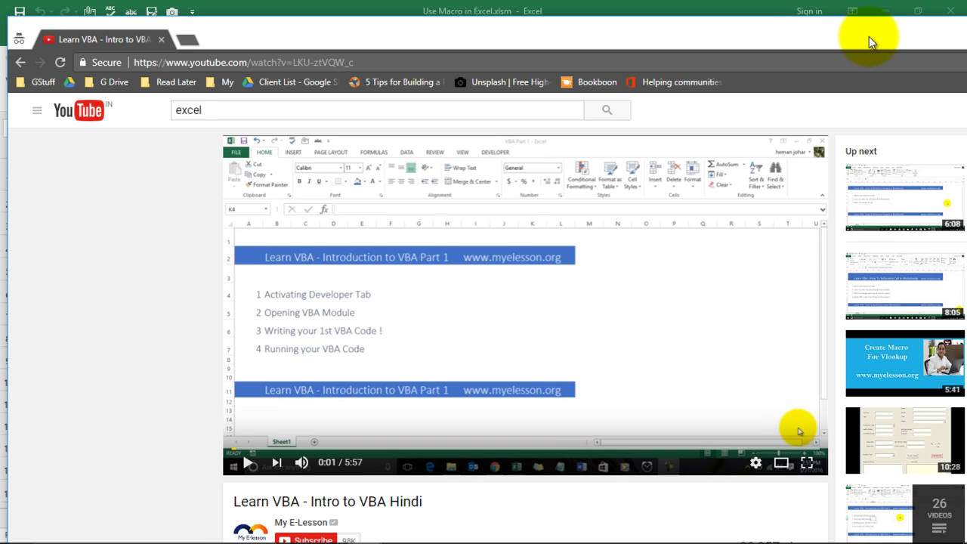
{"action": "mouse_move", "coordinate": [869, 36]}
{"action": "left_mouse_down"}
{"action": "mouse_move", "coordinate": [786, 37]}
{"action": "mouse_move", "coordinate": [881, 34]}
{"action": "left_mouse_up"}
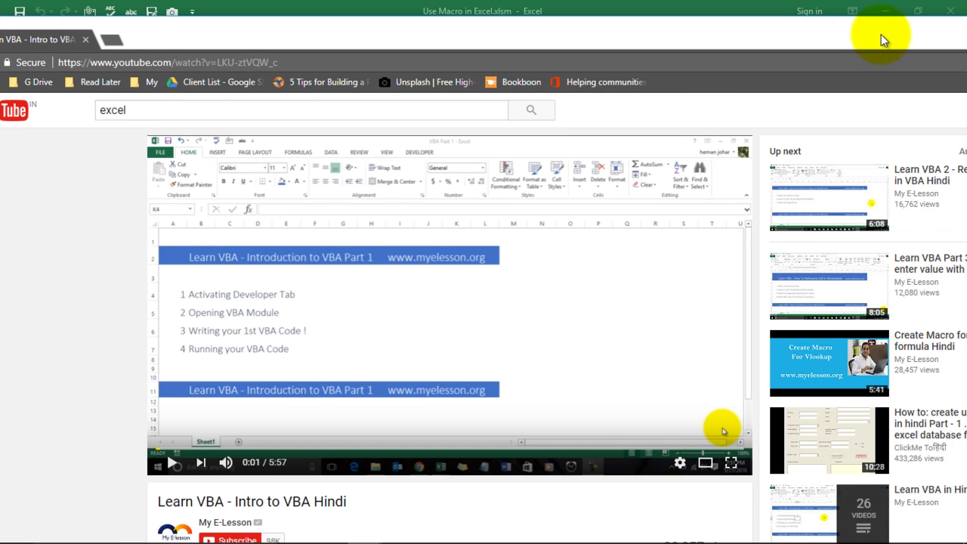
{"action": "left_click", "coordinate": [731, 11]}
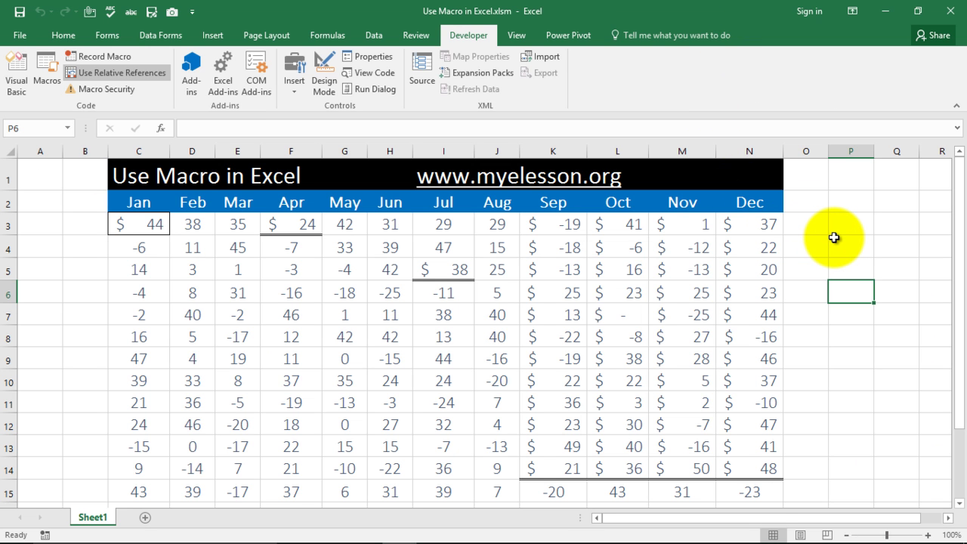